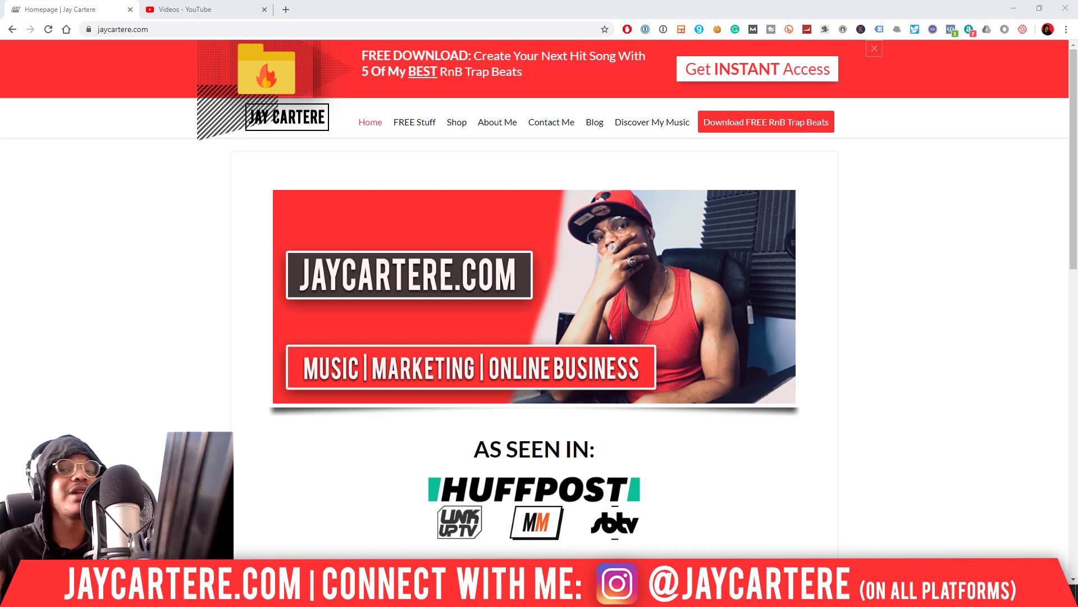
Switch to FL Studio and look over the song's vocal tracks in the playlist
click(1012, 11)
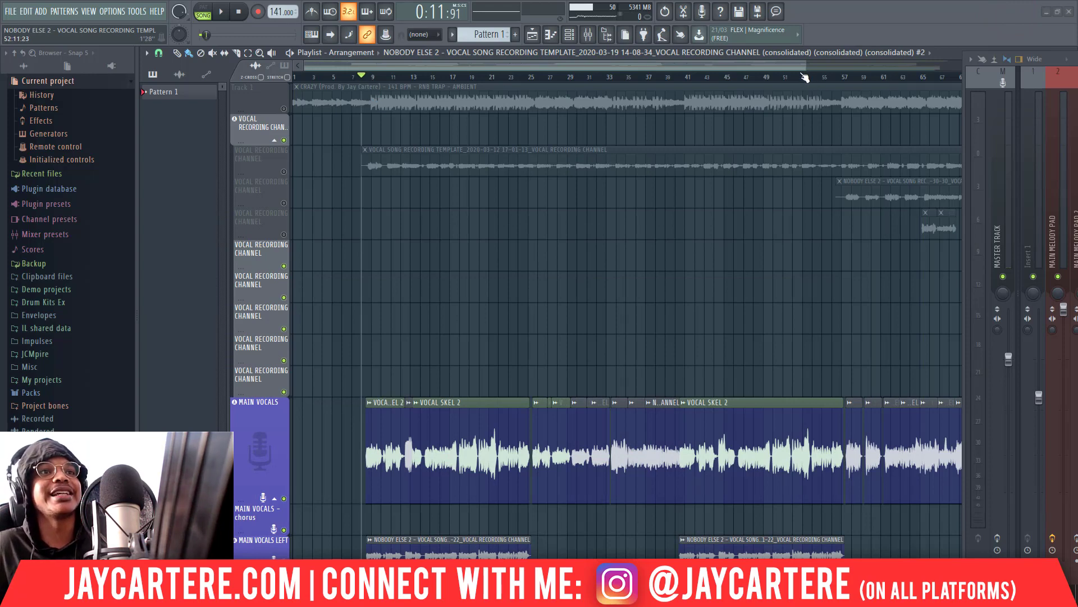
drag(805, 68, 935, 68)
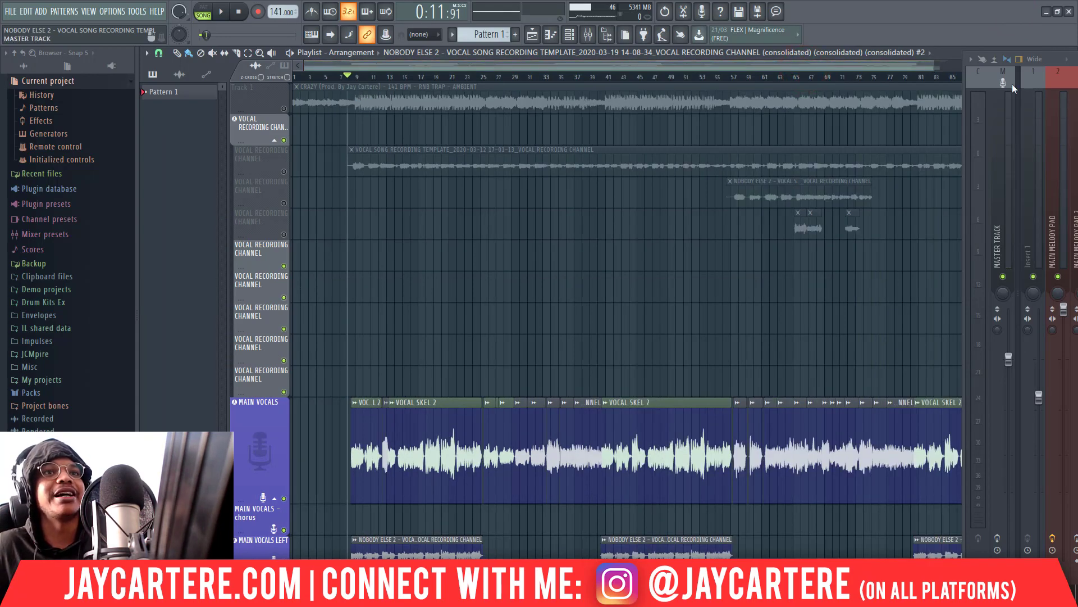
scroll(642, 228, down, 3)
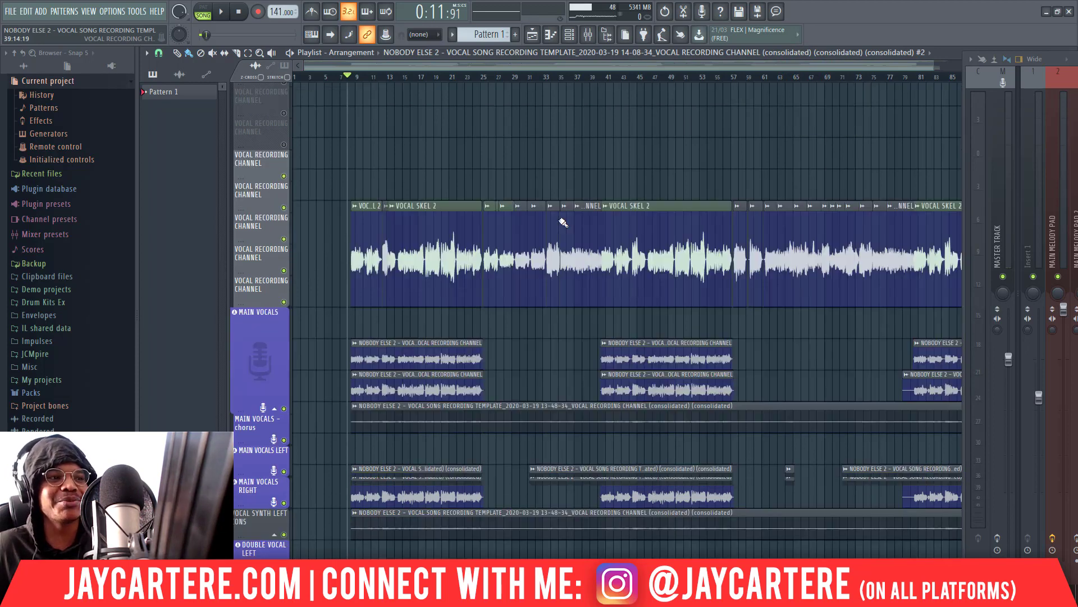
scroll(561, 224, down, 3)
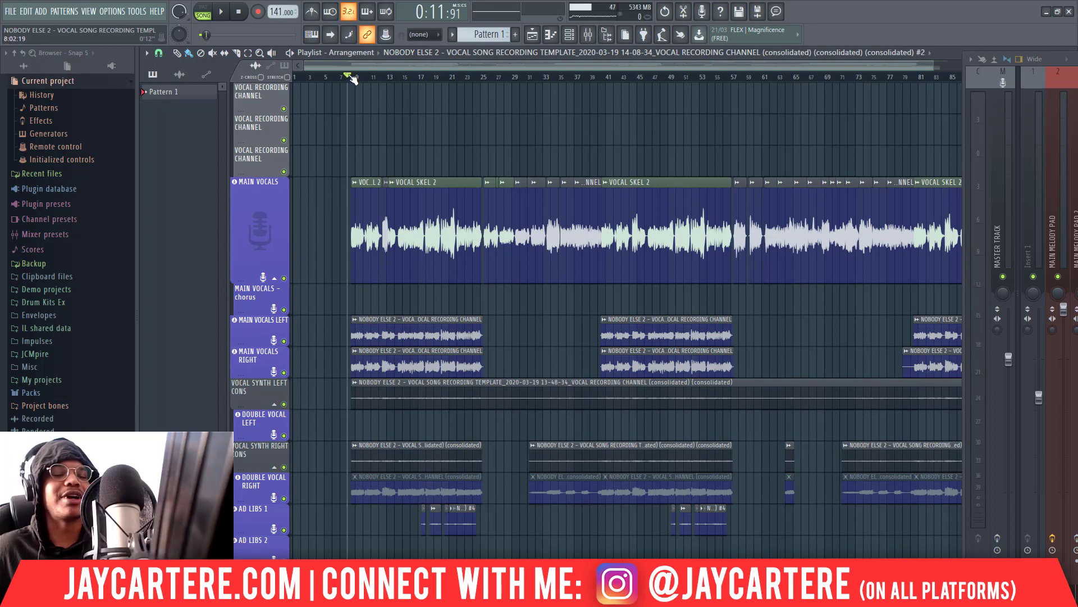
drag(933, 65, 600, 65)
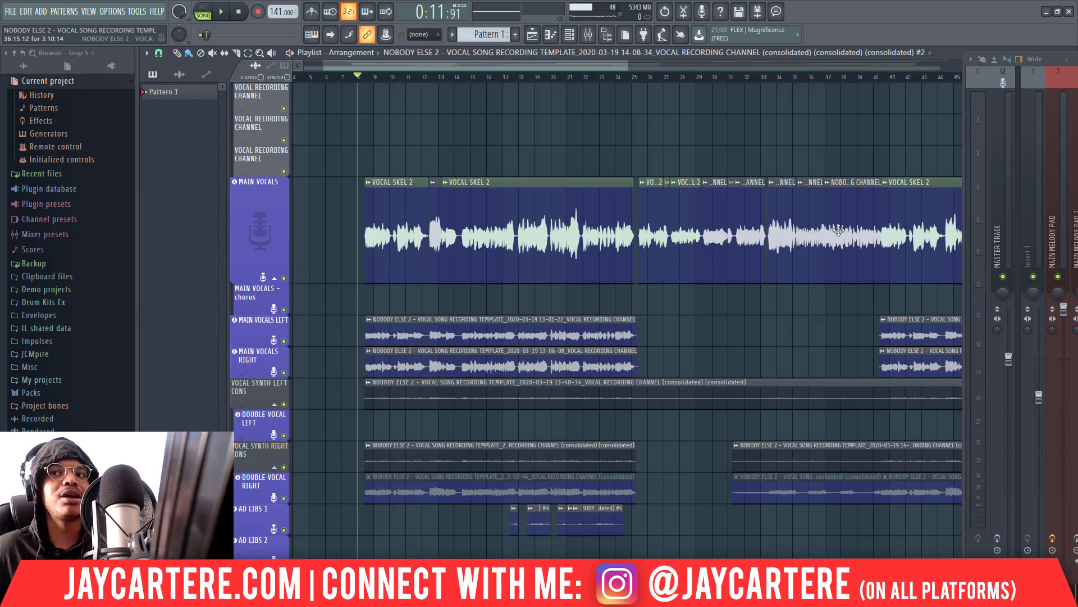
Solo the Main Vocals track, and take it out of solo so the beat and other vocal tracks are active
right_click(284, 279)
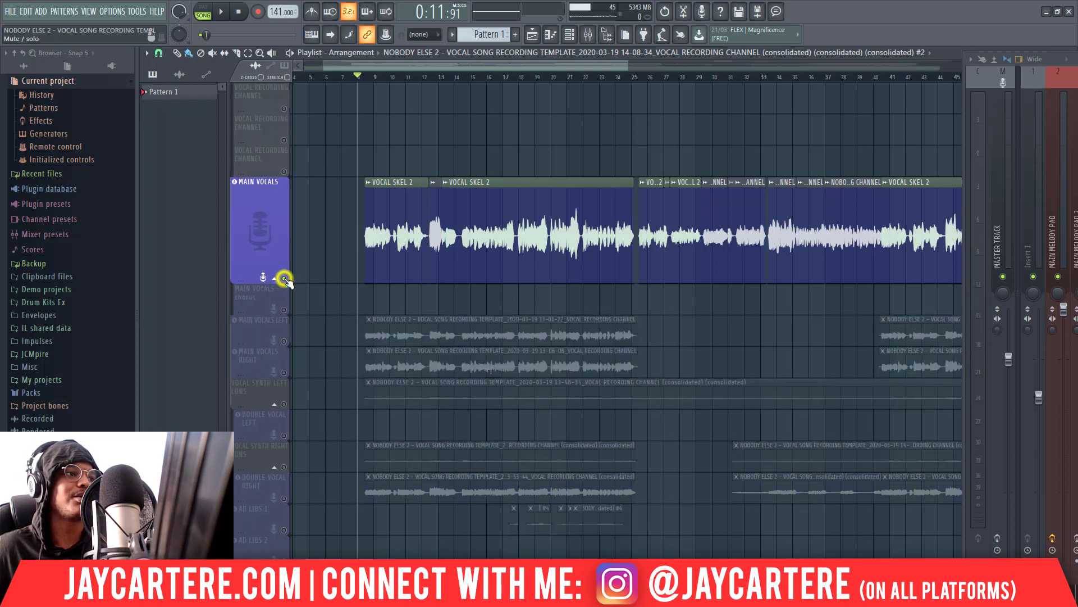
scroll(368, 260, up, 3)
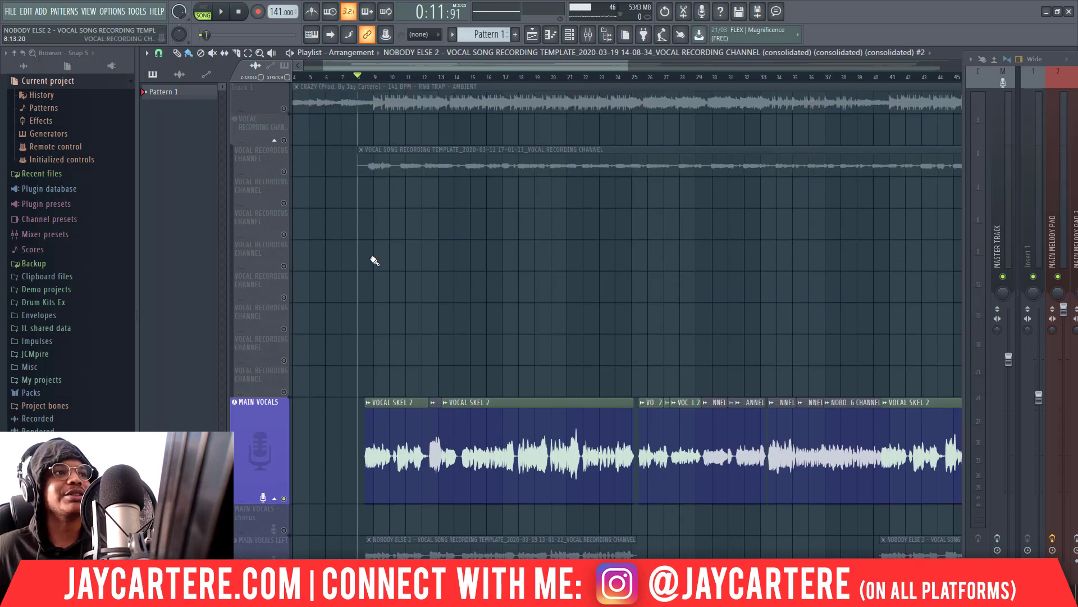
scroll(370, 258, down, 3)
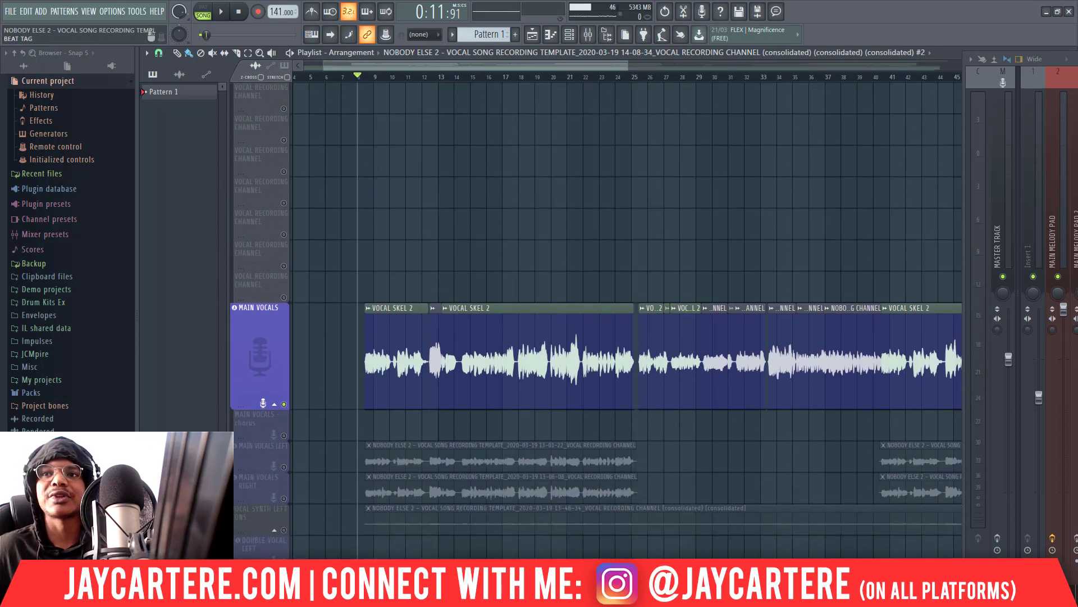
right_click(285, 404)
scroll(330, 416, down, 3)
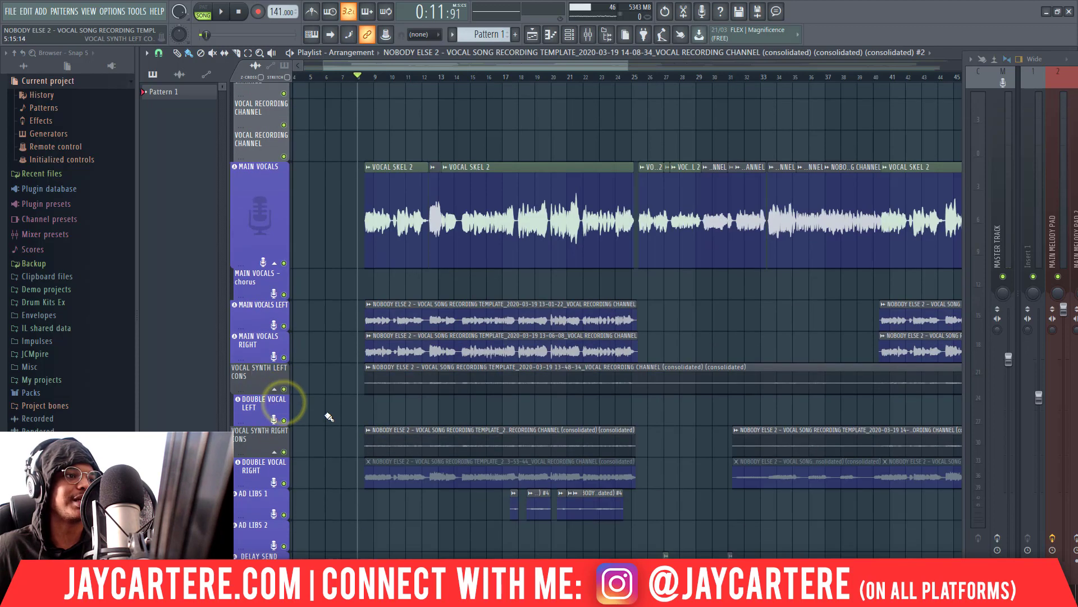
scroll(337, 382, up, 5)
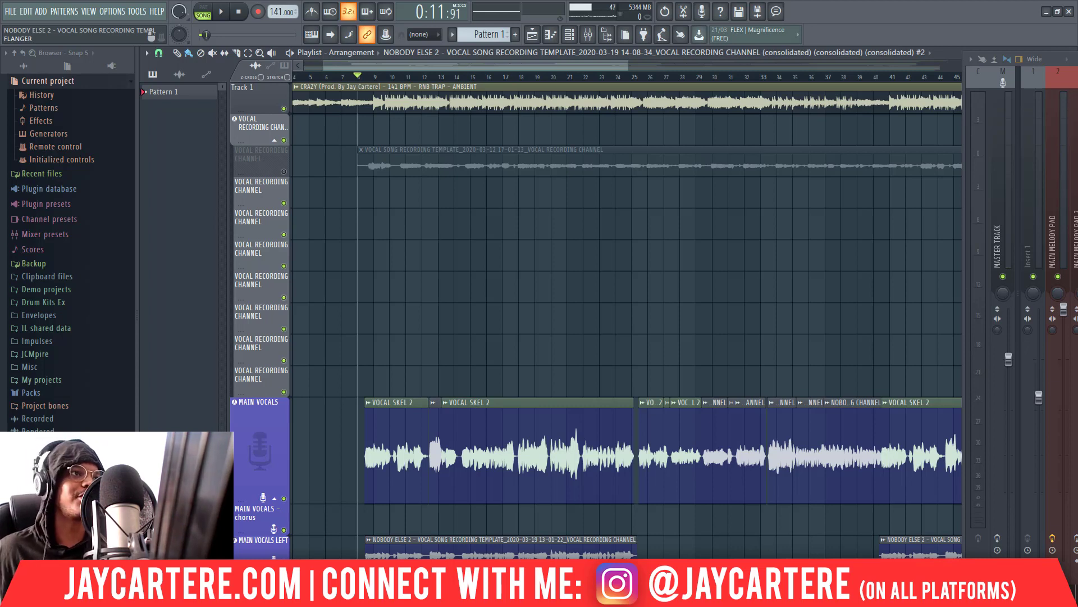
Play the song from the first main vocal section while reviewing the tracks, and stop playback
key(space)
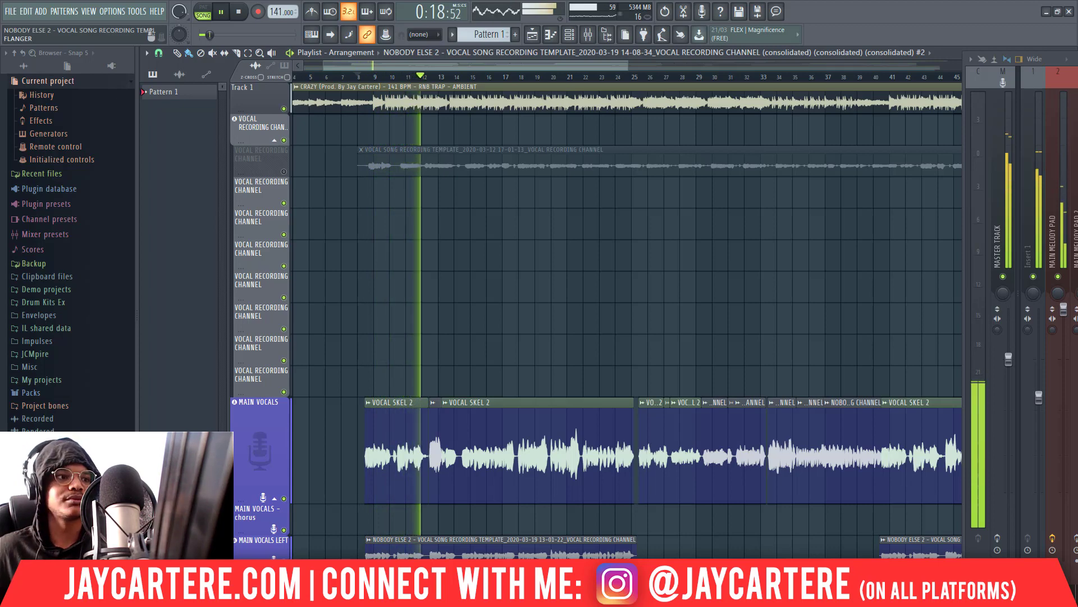
scroll(851, 226, down, 5)
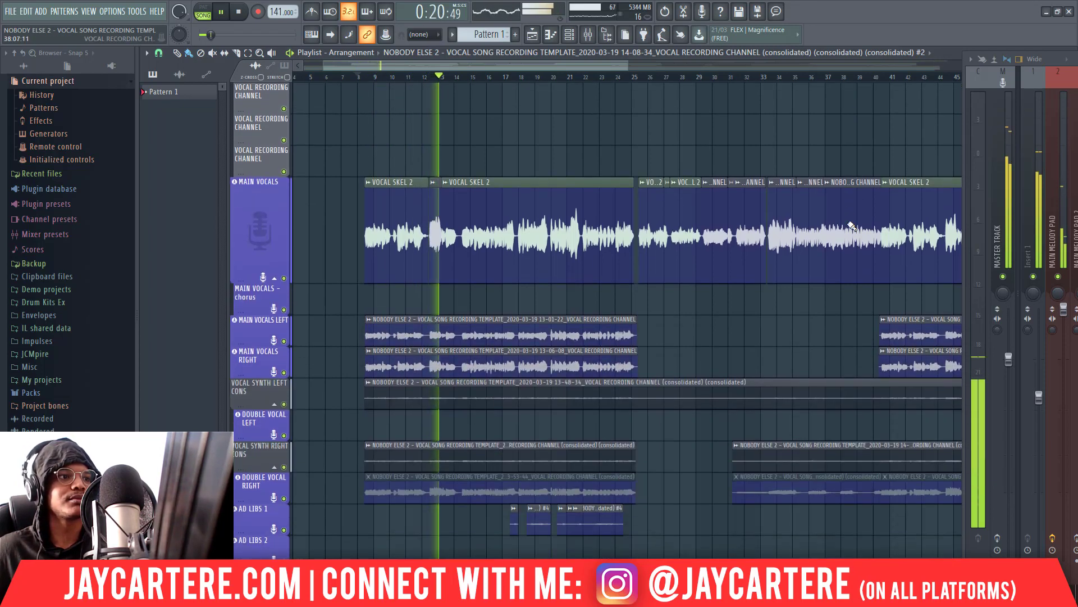
scroll(851, 226, down, 3)
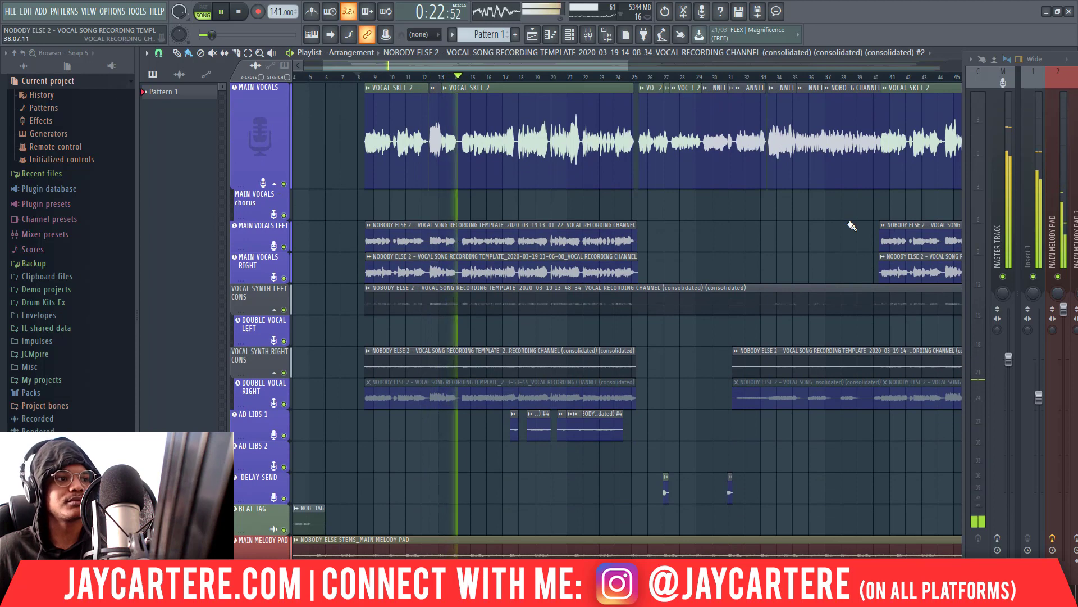
scroll(851, 226, up, 8)
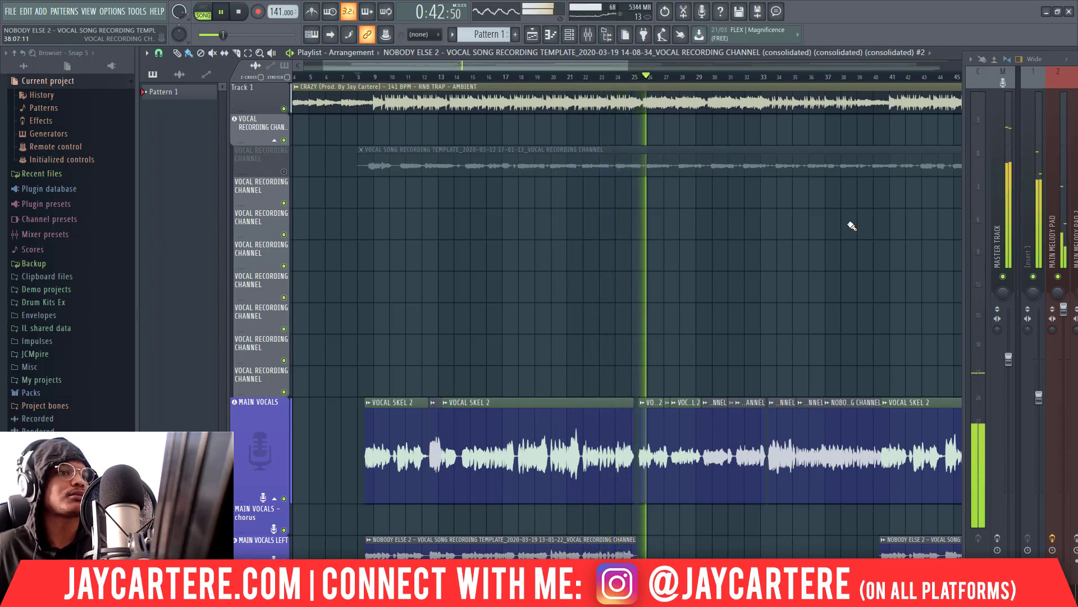
key(space)
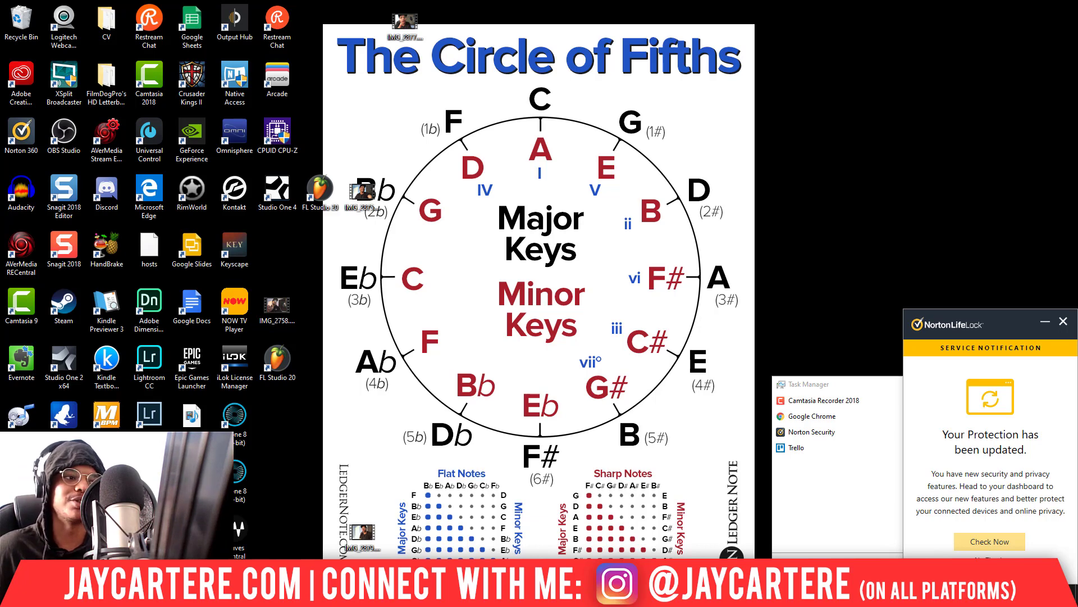
Return to FL Studio and reposition the Main Vocals Auto-Tune Pro window over the upper part of the playlist
mouse_move(317, 596)
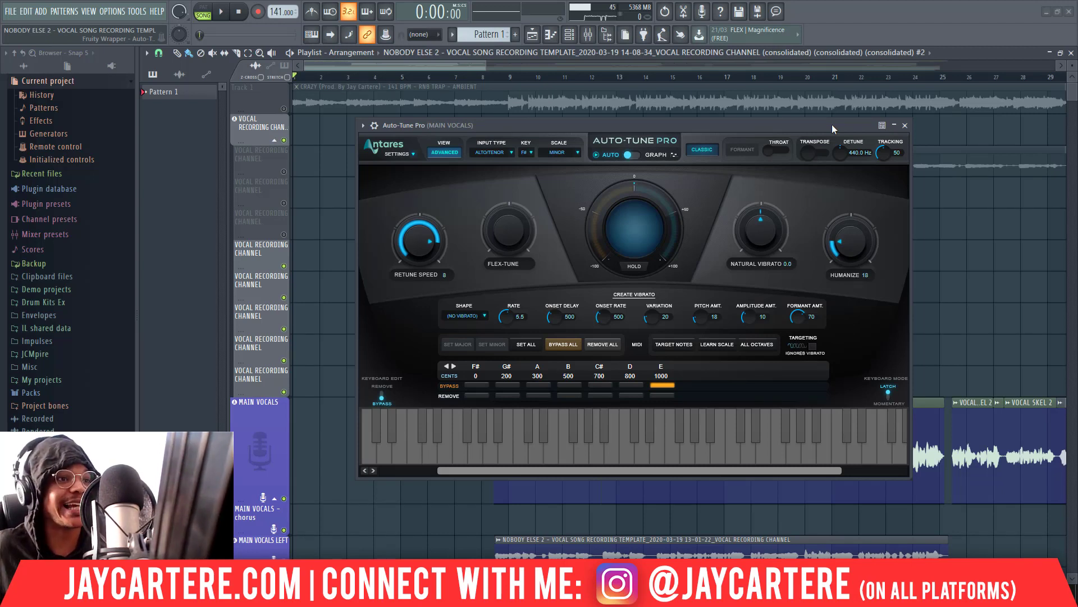
drag(611, 125, 550, 113)
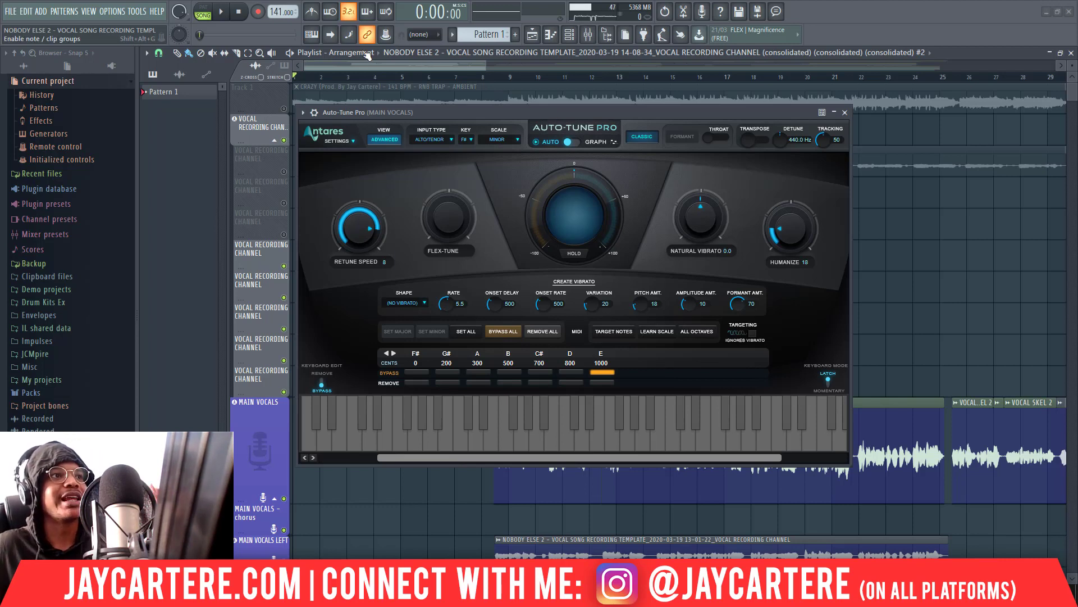
drag(451, 113, 450, 146)
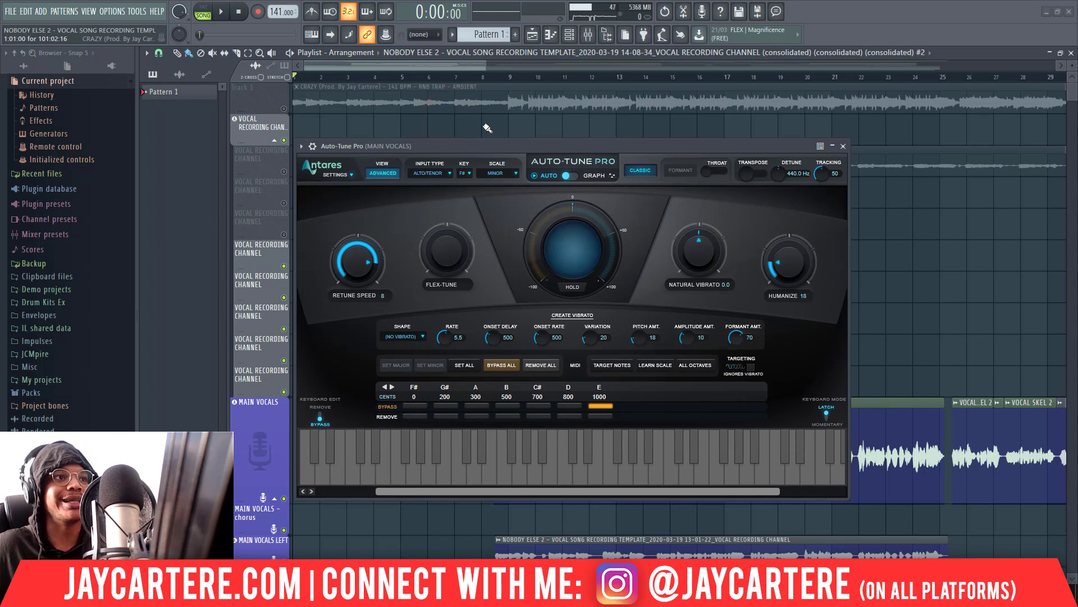
drag(536, 147, 538, 121)
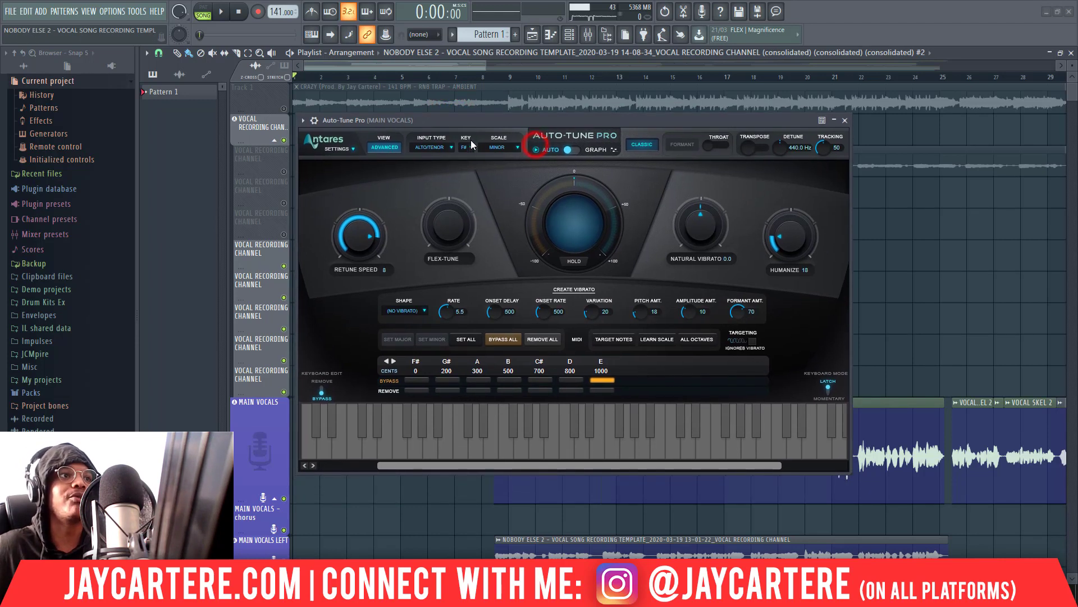
Set Auto-Tune Pro's key to F# and its scale to Minor
click(467, 148)
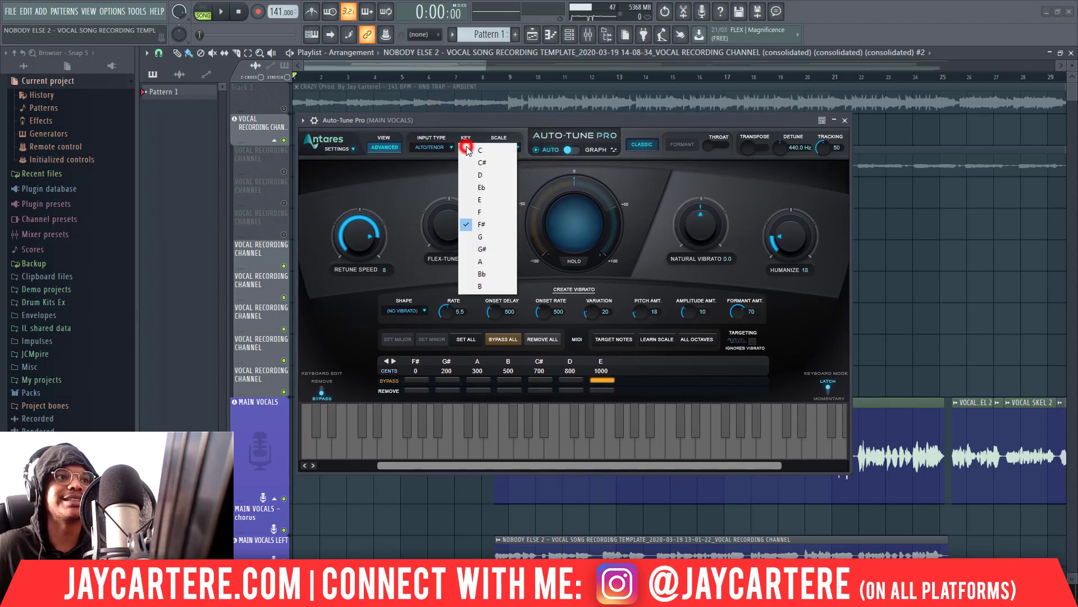
click(475, 224)
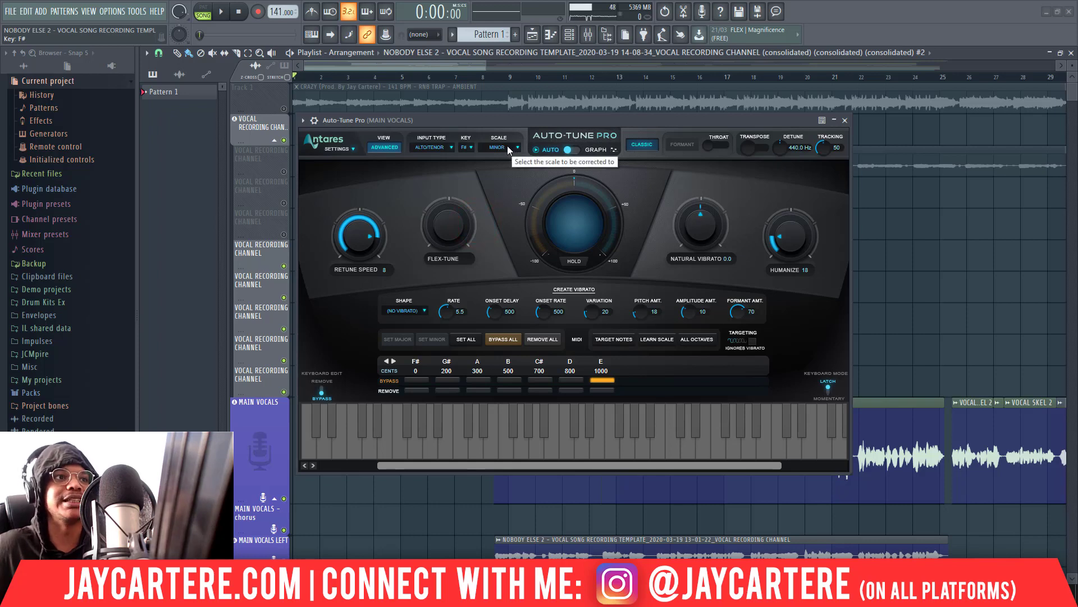
click(514, 149)
click(517, 162)
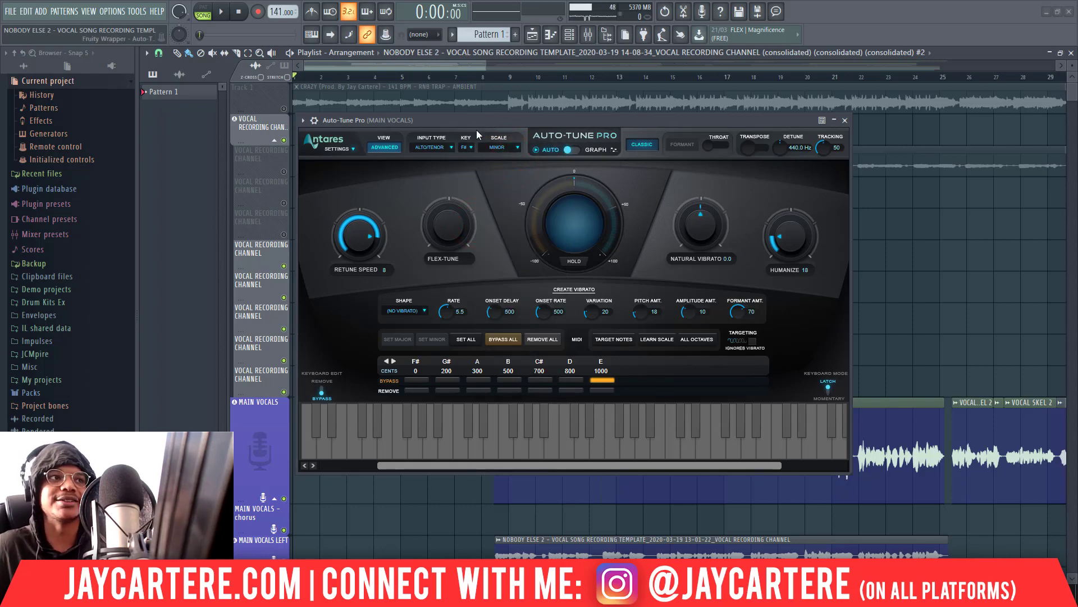
Set Auto-Tune Pro's input type to Alto/Tenor
click(441, 146)
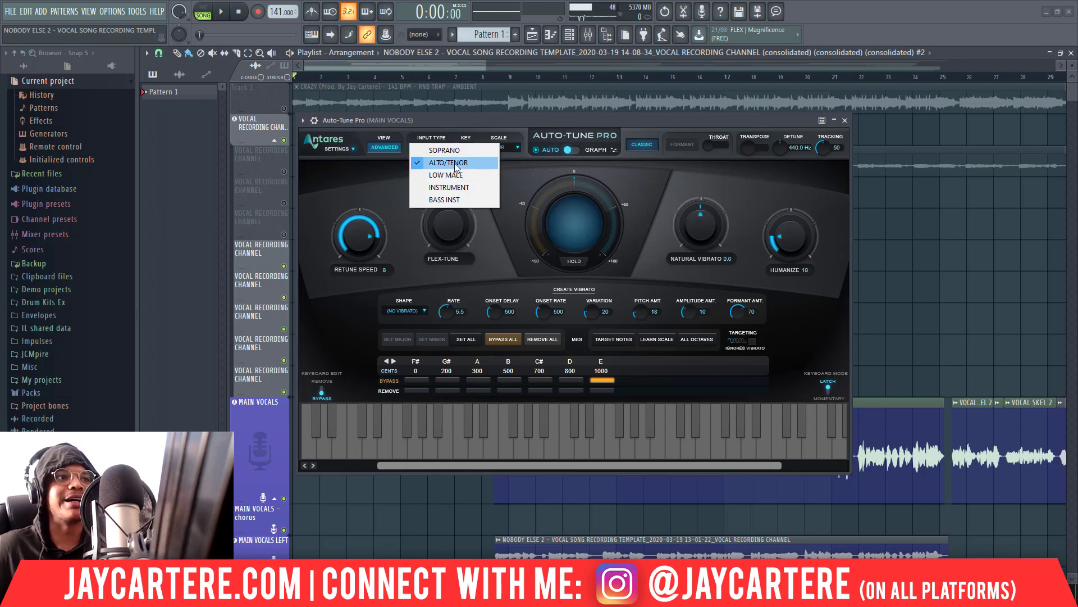
click(455, 164)
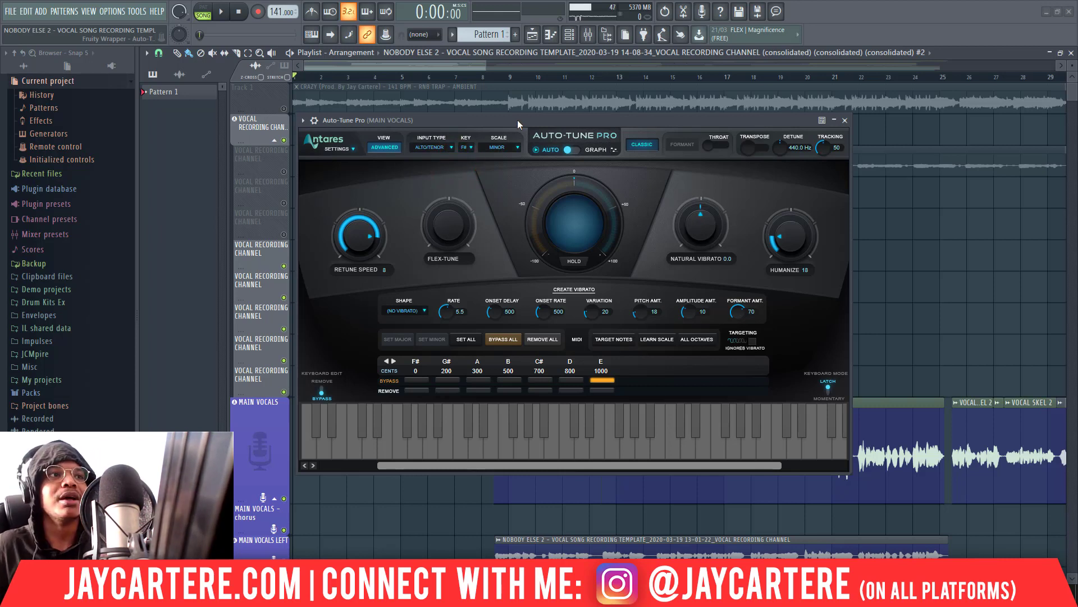
click(442, 147)
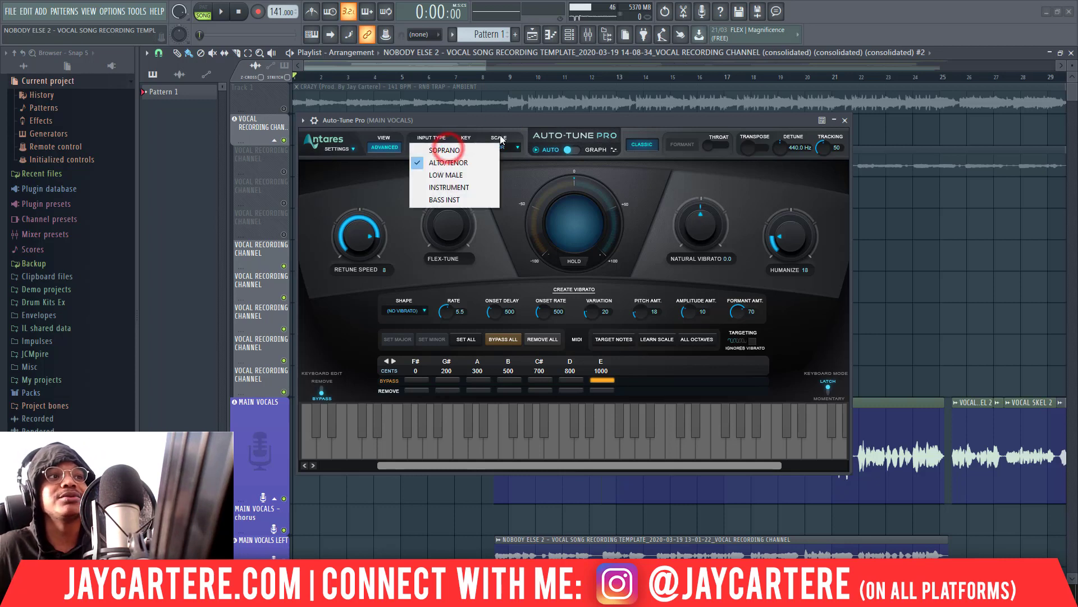
click(465, 123)
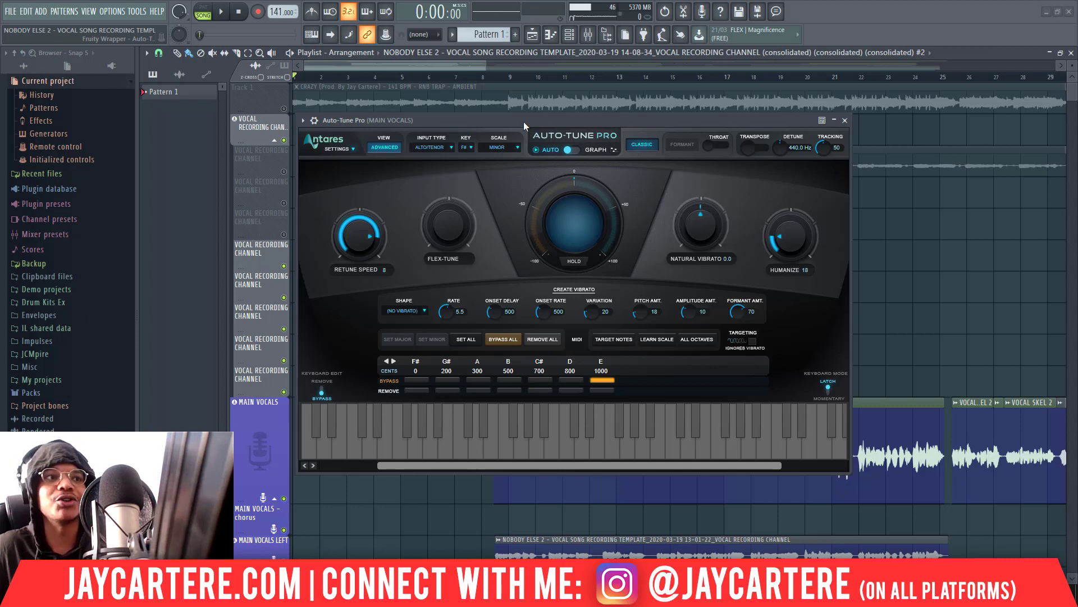
Move the Auto-Tune Pro window slightly upward and examine its Retune Speed and Humanize controls
drag(539, 121, 542, 98)
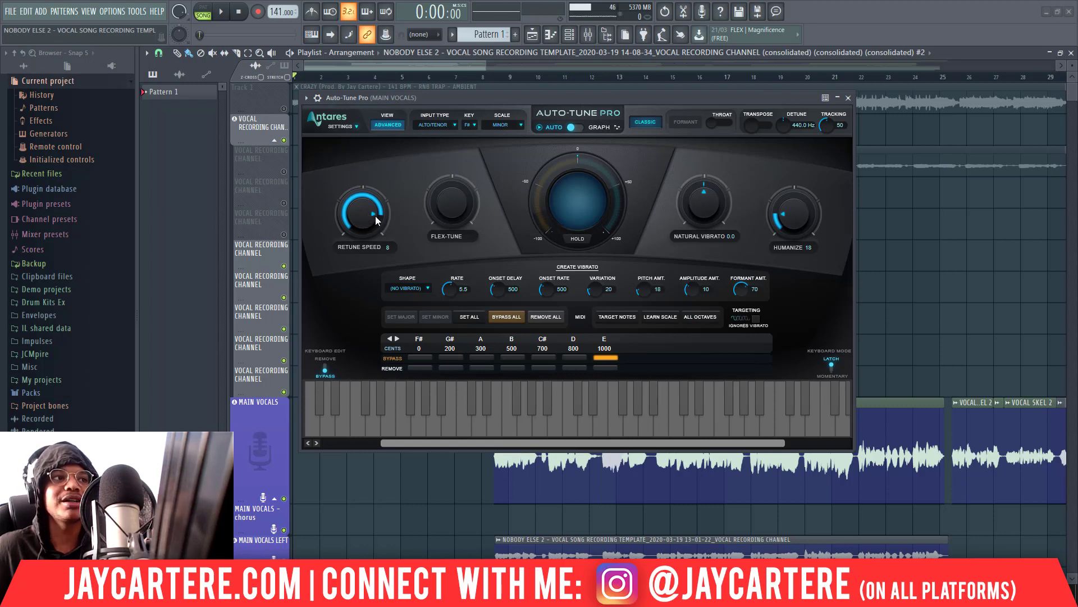
drag(373, 202, 379, 216)
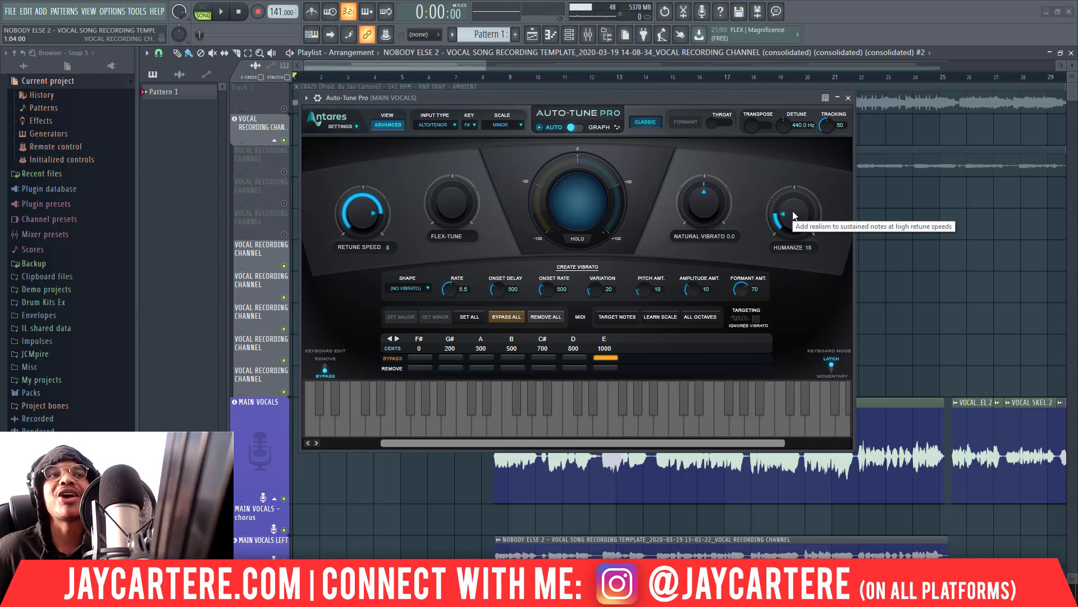
mouse_move(794, 216)
mouse_down()
mouse_move(793, 226)
mouse_move(792, 216)
mouse_up()
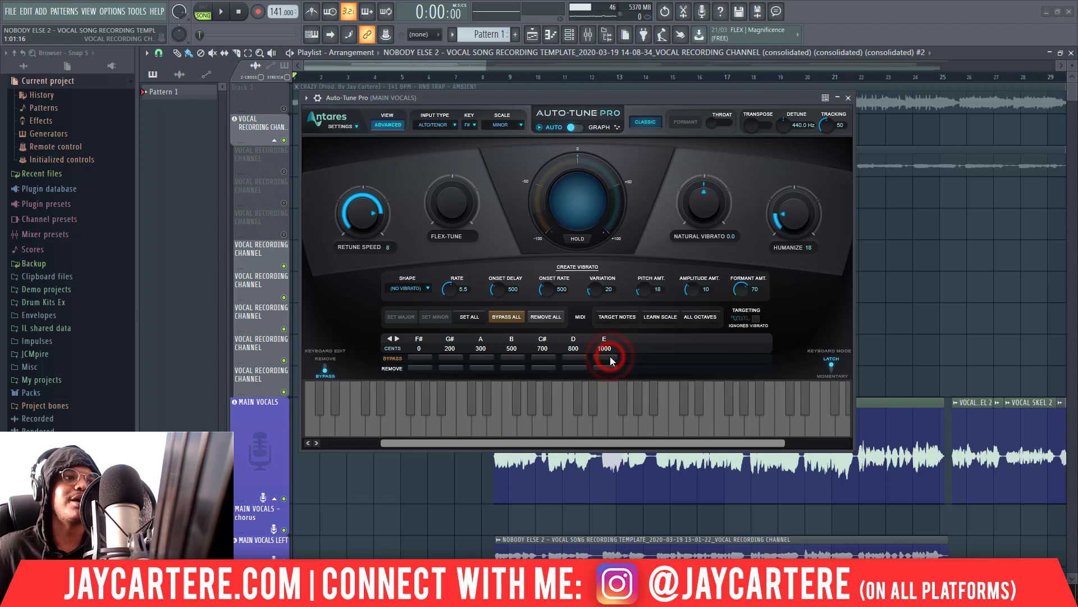
Try the keys Eb and D in Auto-Tune Pro, and set the key back to F#
click(610, 358)
click(479, 126)
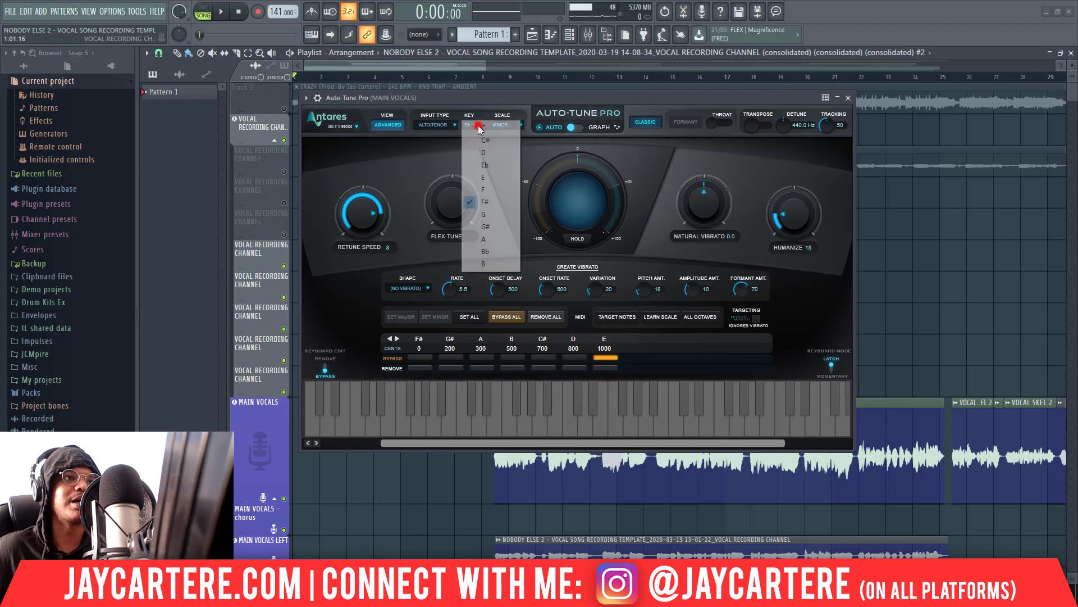
click(482, 166)
click(470, 127)
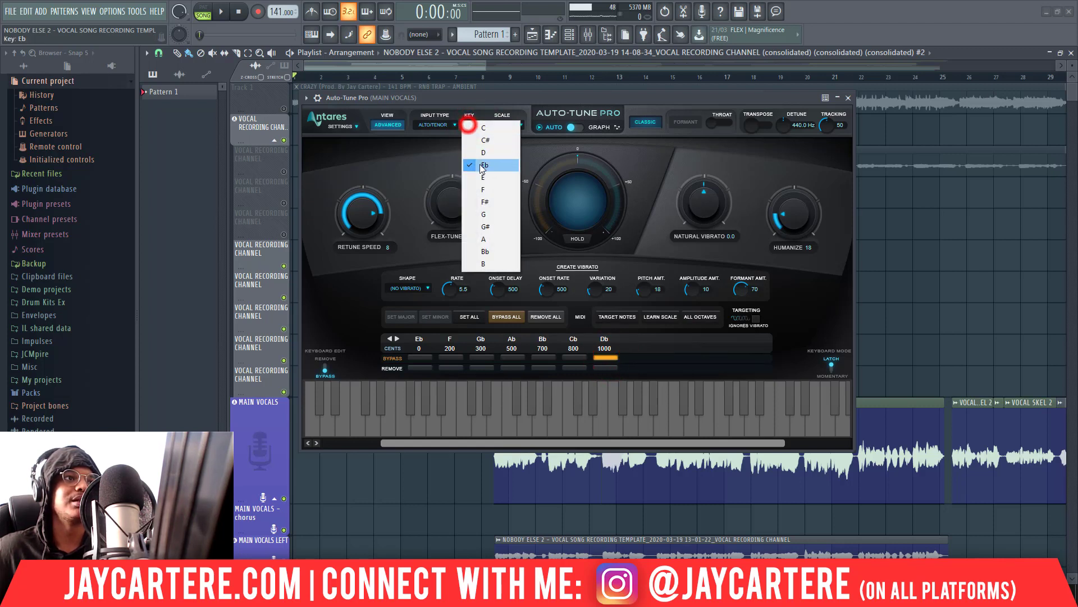
click(479, 152)
click(472, 125)
click(484, 201)
Turn off the bypass for the note E and close the Auto-Tune Pro window
click(604, 357)
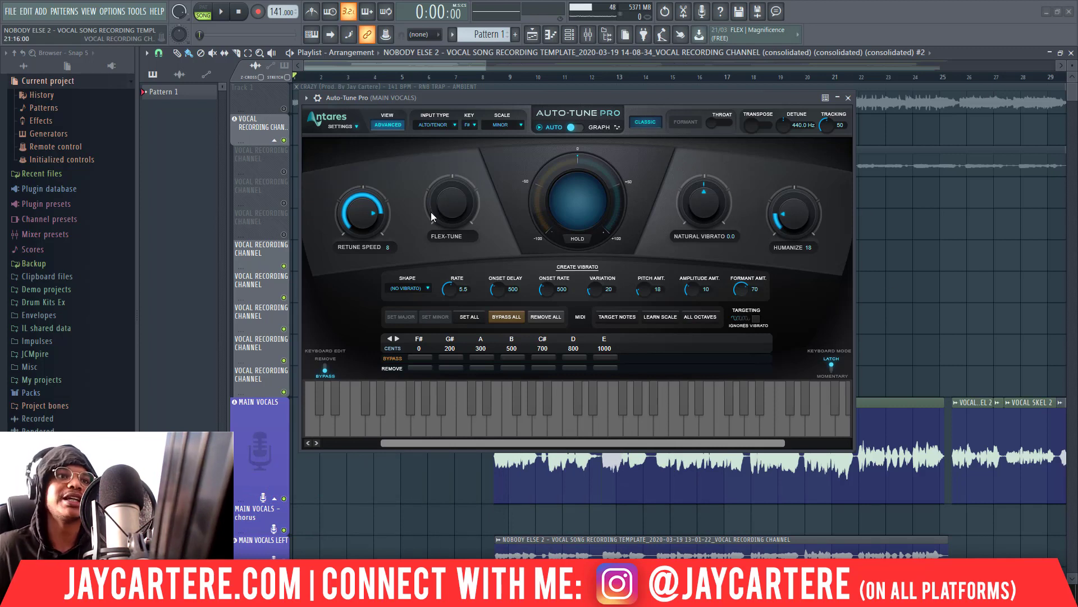
click(849, 99)
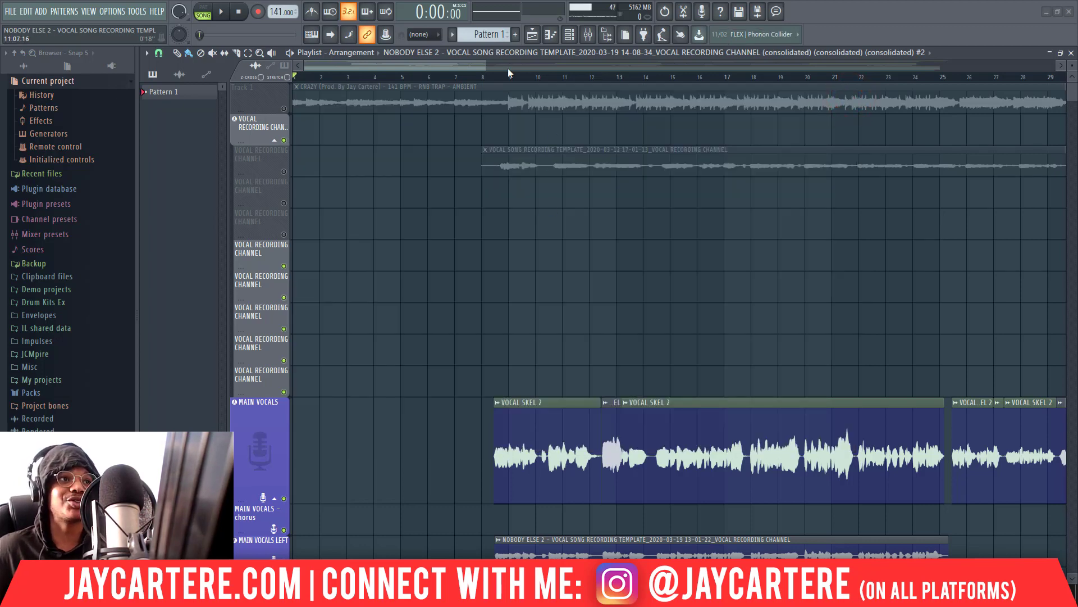
Show the mixer alongside the playlist
scroll(486, 70, down, 3)
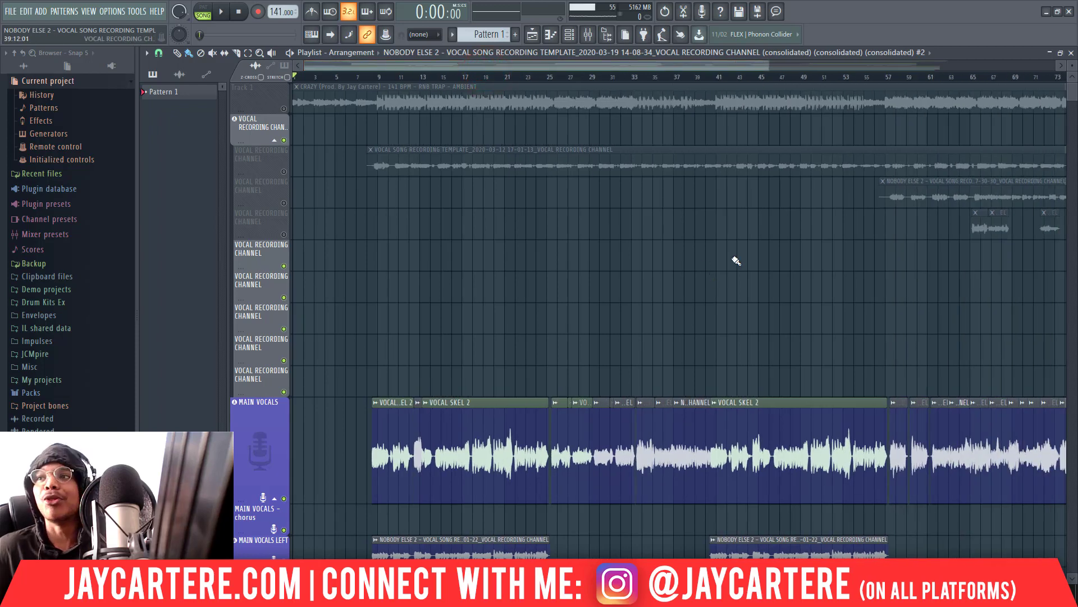
key(F9)
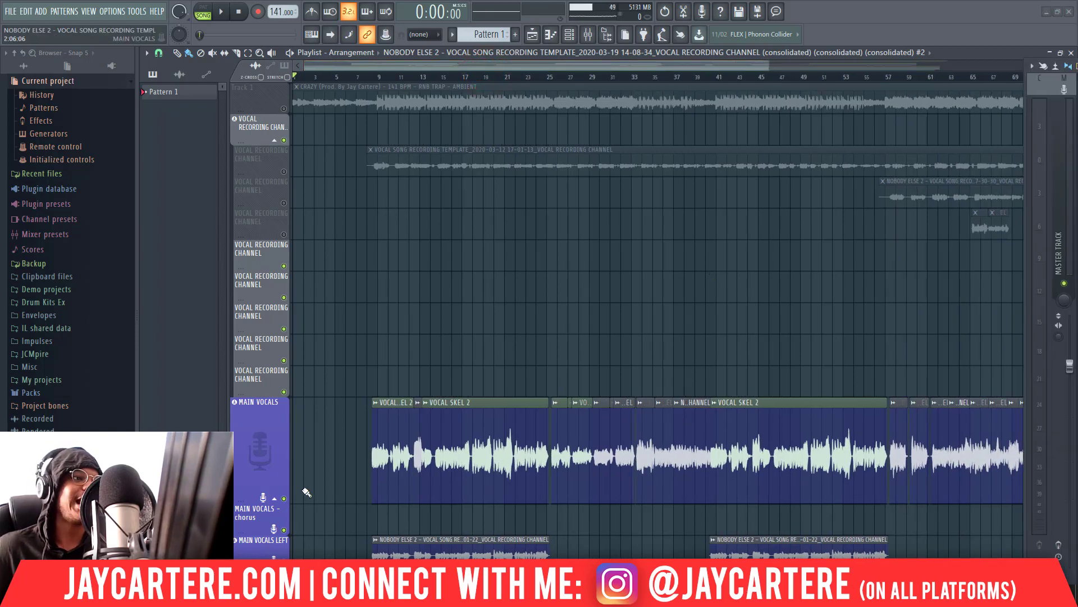
Solo the MAIN VOCALS playlist track and play back the vocals twice, starting from bar 8
right_click(284, 498)
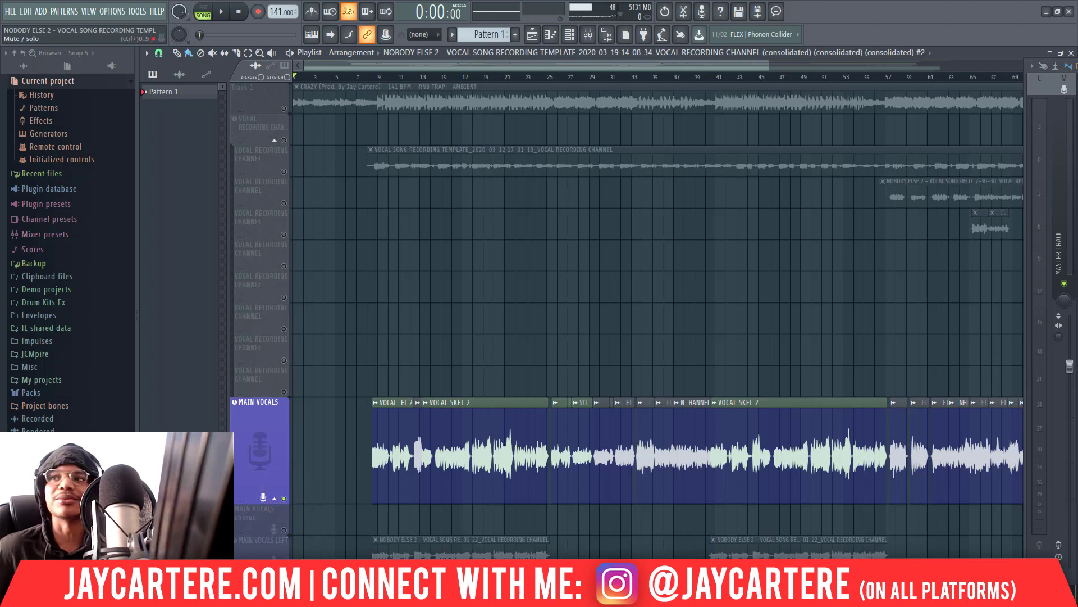
click(368, 78)
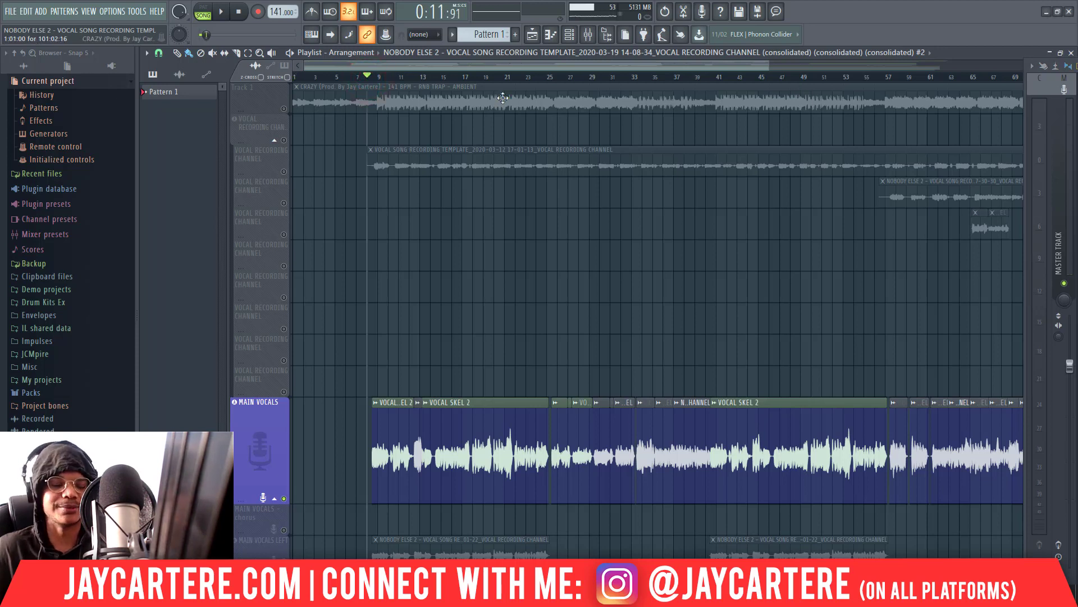
key(space)
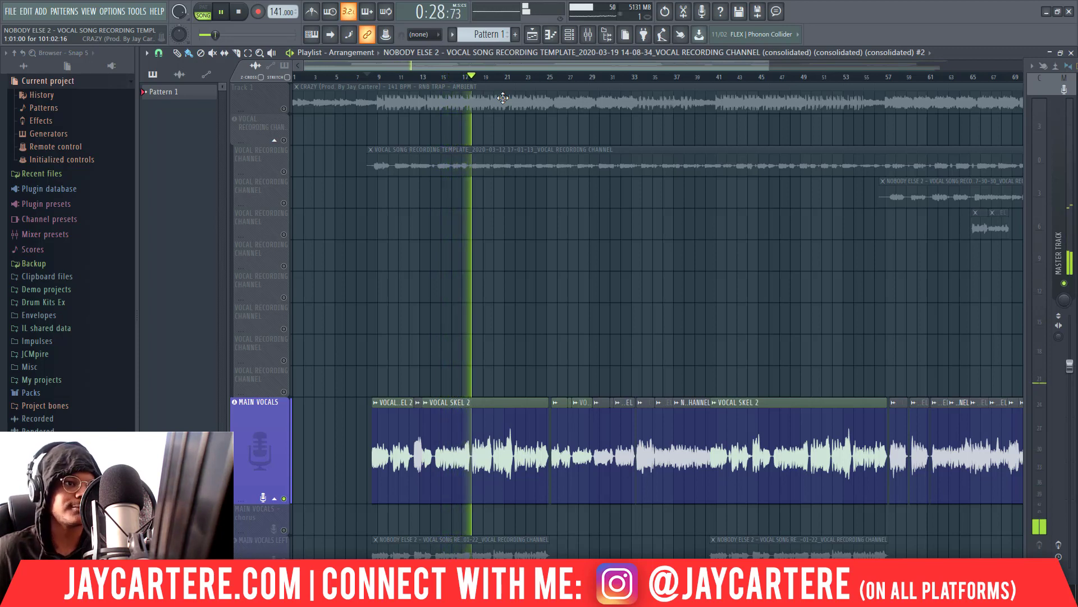
key(space)
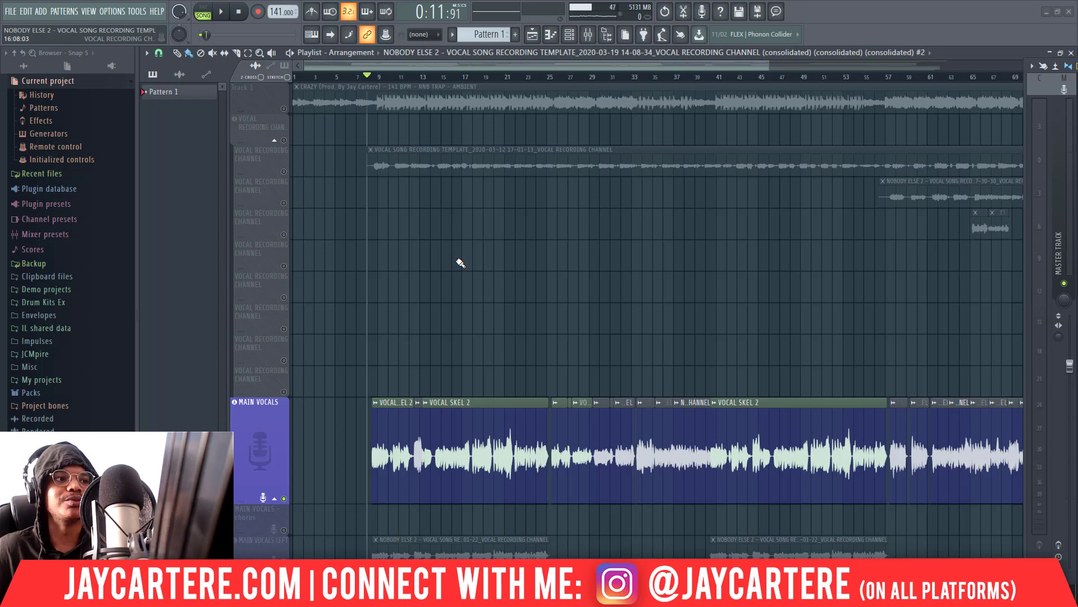
key(space)
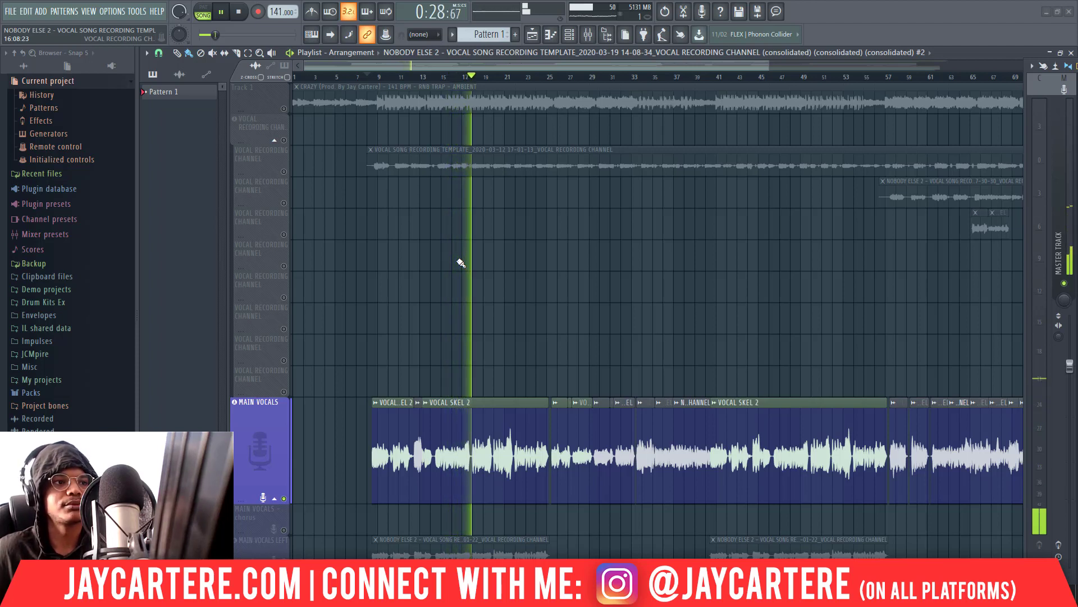
key(space)
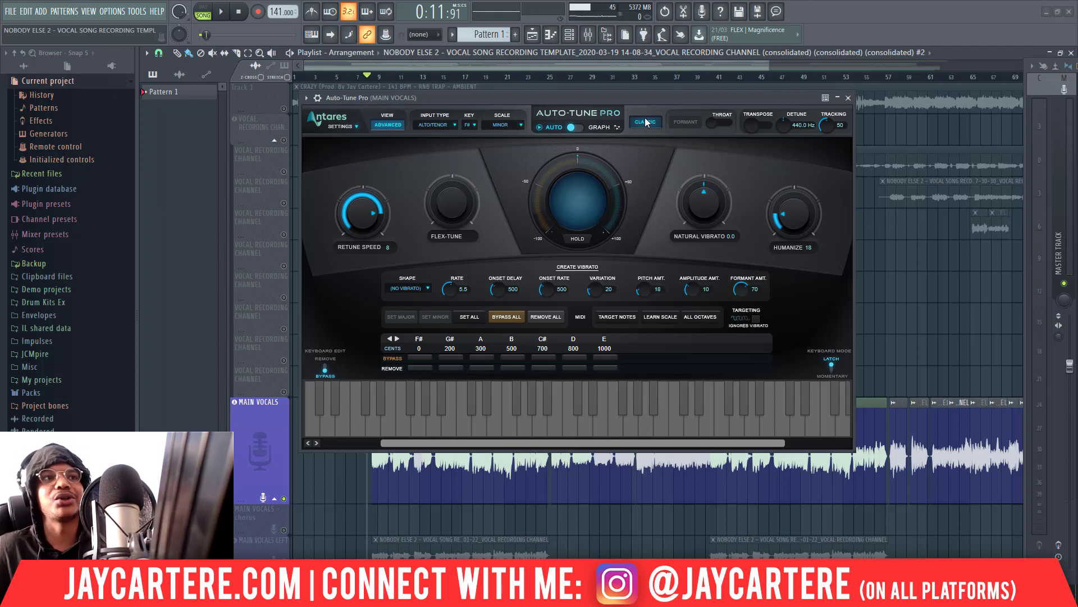
Review the Key and Scale choices in Auto-Tune Pro on the main vocals, leaving them at F# and Minor
click(474, 125)
click(491, 100)
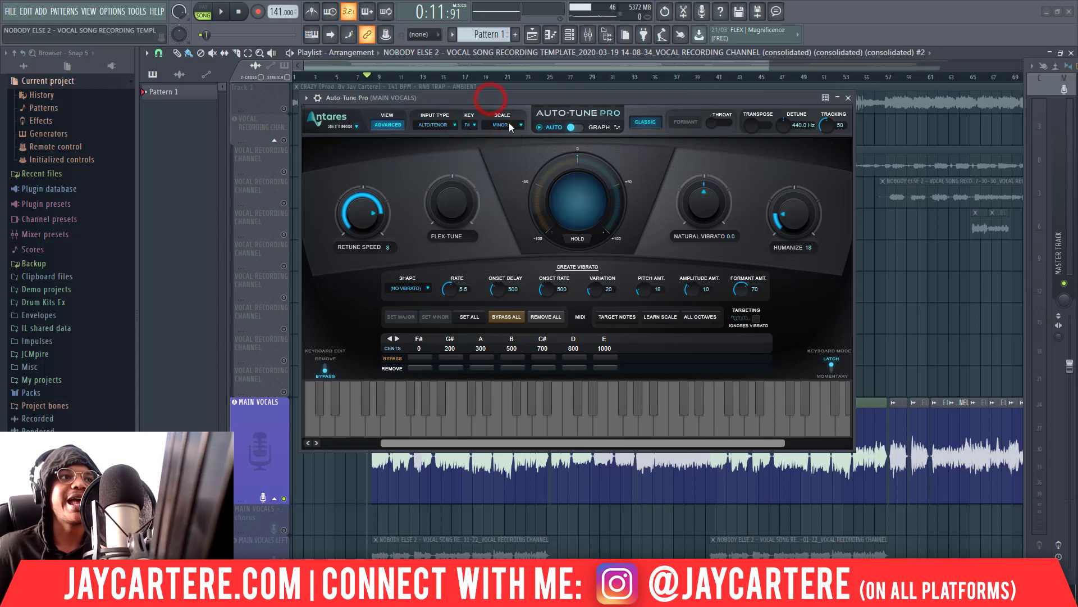
click(511, 126)
click(517, 103)
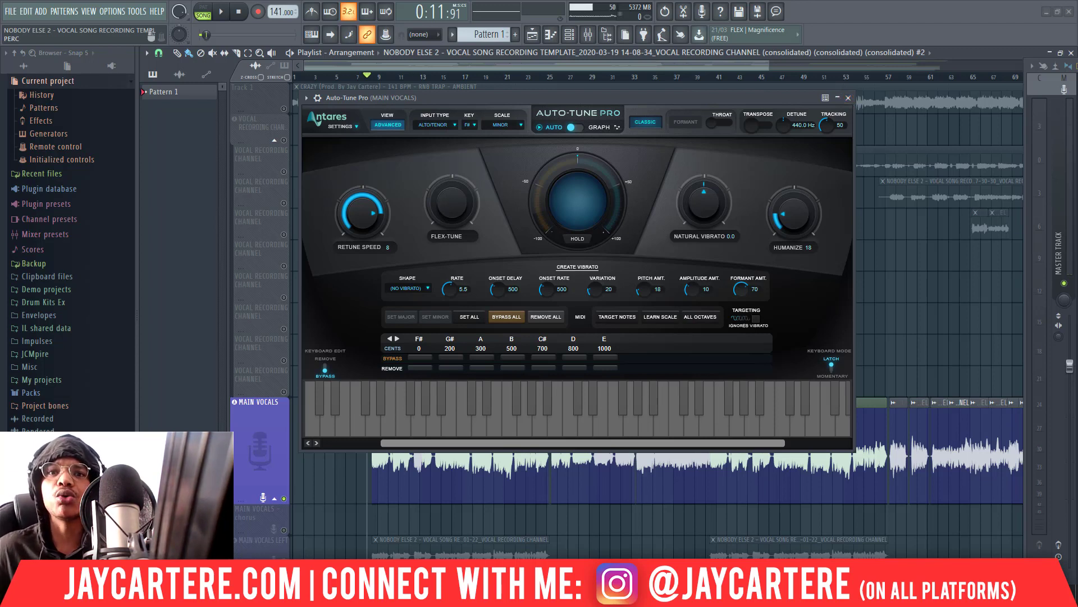
Show the mixer and inspect the MAIN VOCALS 2, DOUBLER, PARALLEL COMPRESSION and 1/4 DELAY tracks, ending on MAIN VOCALS
key(F9)
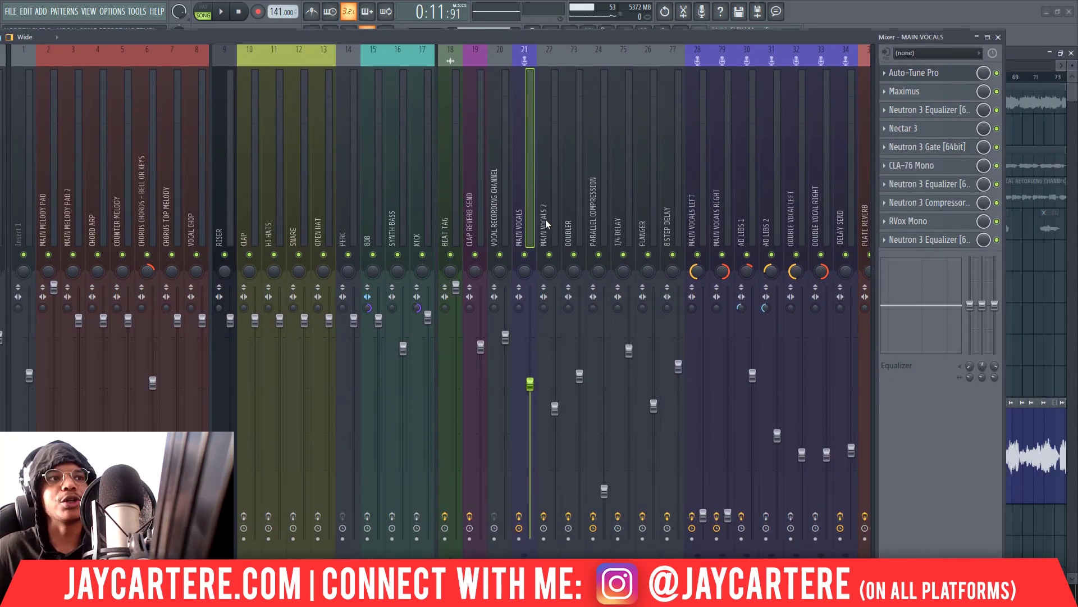
click(541, 180)
click(571, 177)
click(599, 174)
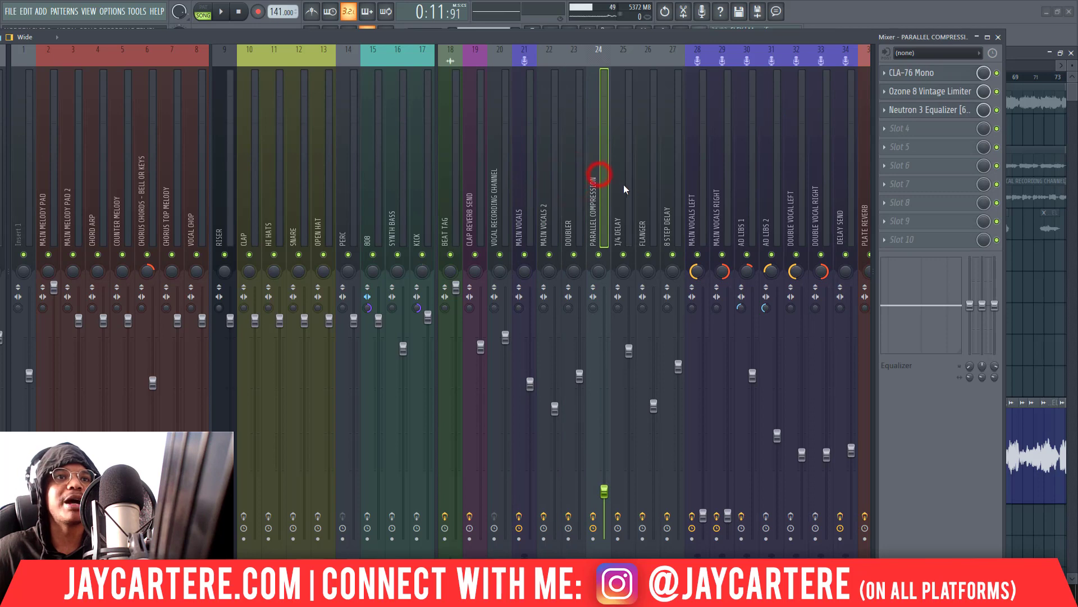
click(625, 185)
click(525, 182)
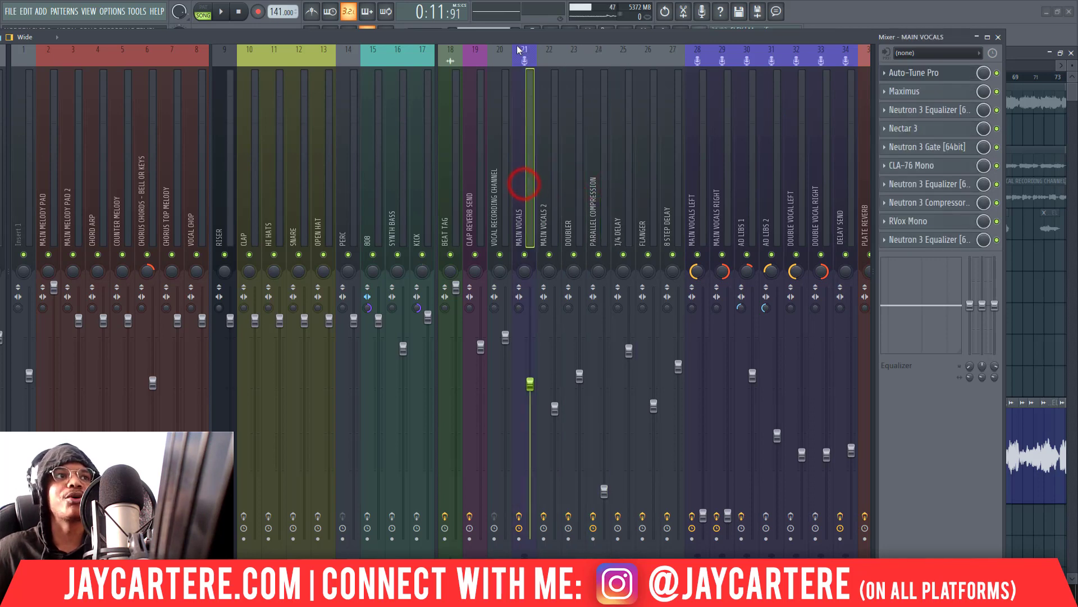